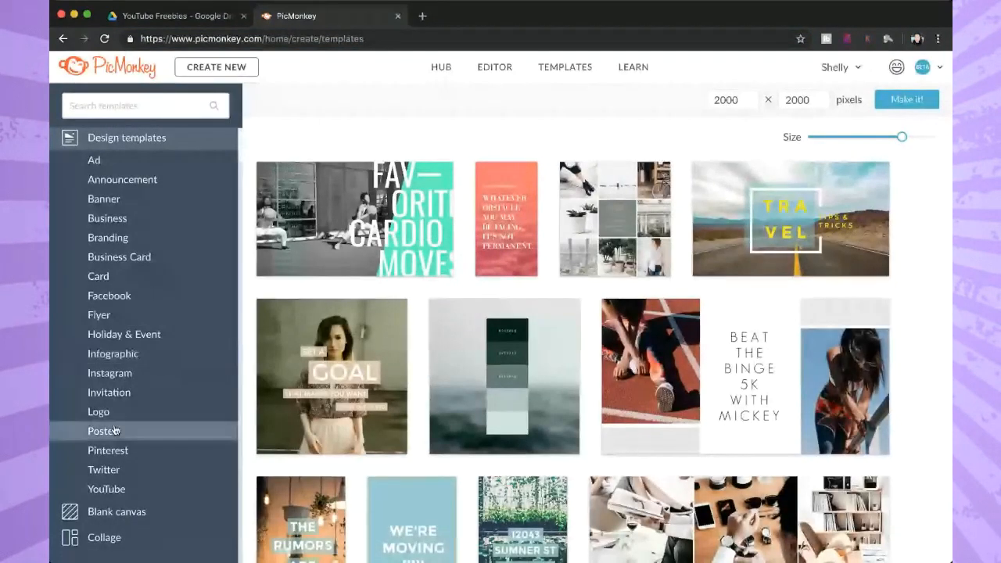
Filter the templates to YouTube banners and choose the Arrange Blog template for customizing.
{"action": "left_click", "coordinate": [126, 490]}
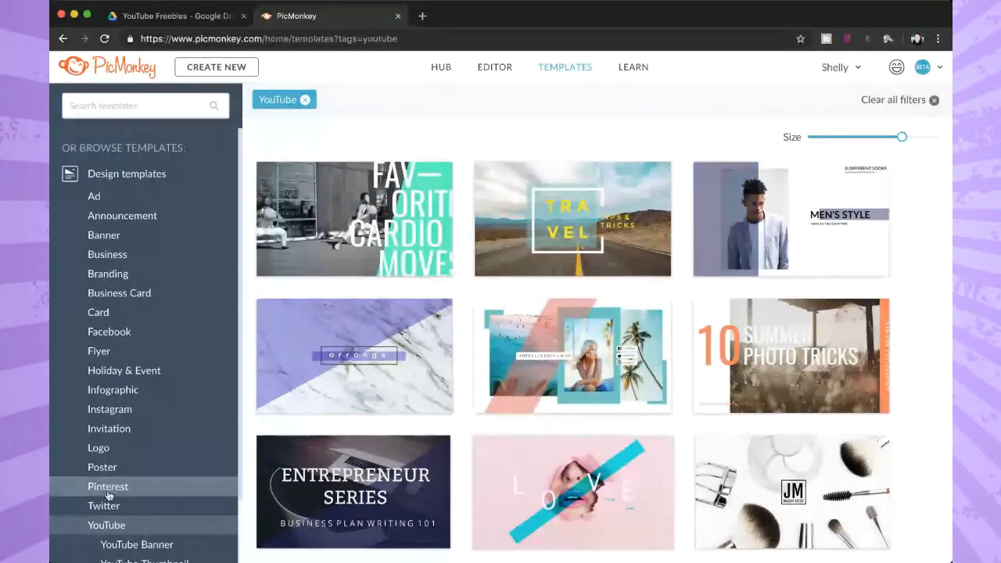
{"action": "scroll", "coordinate": [140, 500], "scroll_direction": "down", "scroll_amount": 2}
{"action": "left_click", "coordinate": [136, 475]}
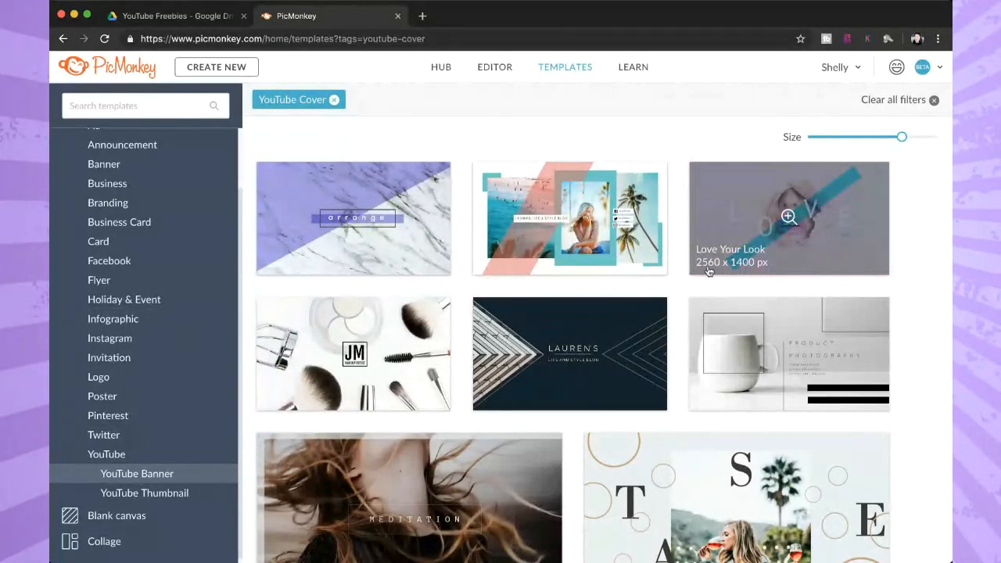
{"action": "left_click", "coordinate": [385, 203]}
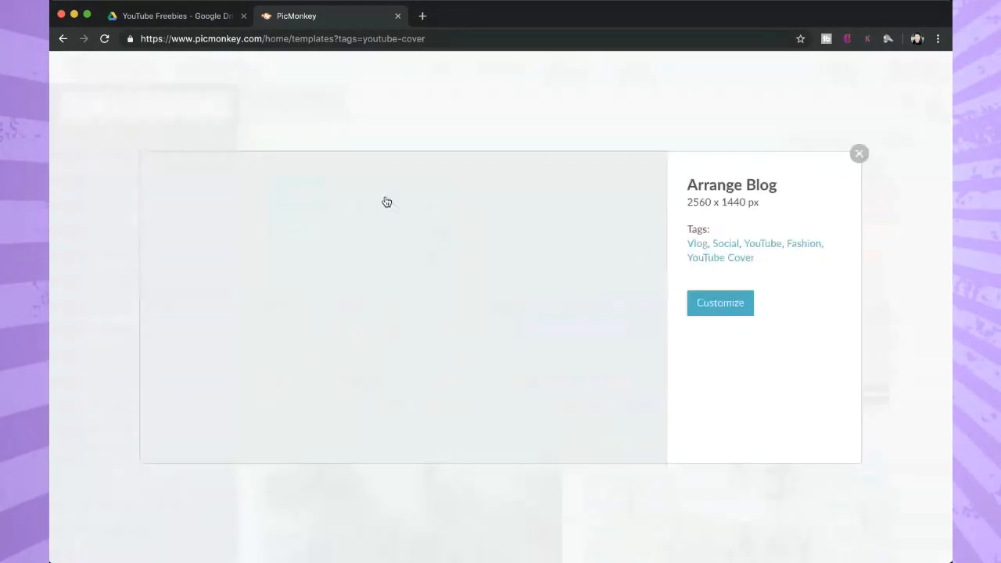
{"action": "left_click", "coordinate": [736, 302]}
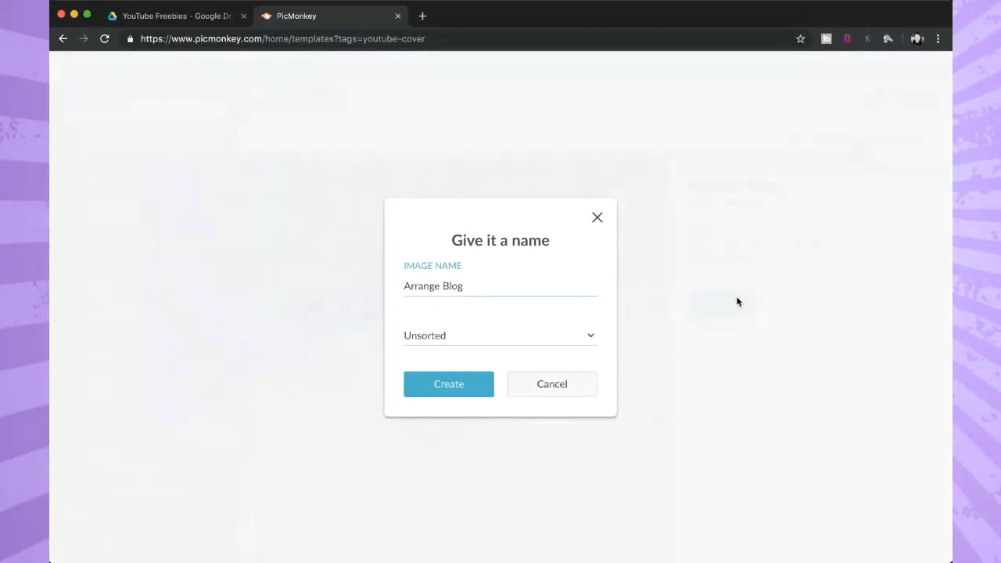
Name the image "Test Banner for YouTube" and create it in the Unsorted folder.
{"action": "left_click_drag", "start_coordinate": [487, 281], "coordinate": [317, 279]}
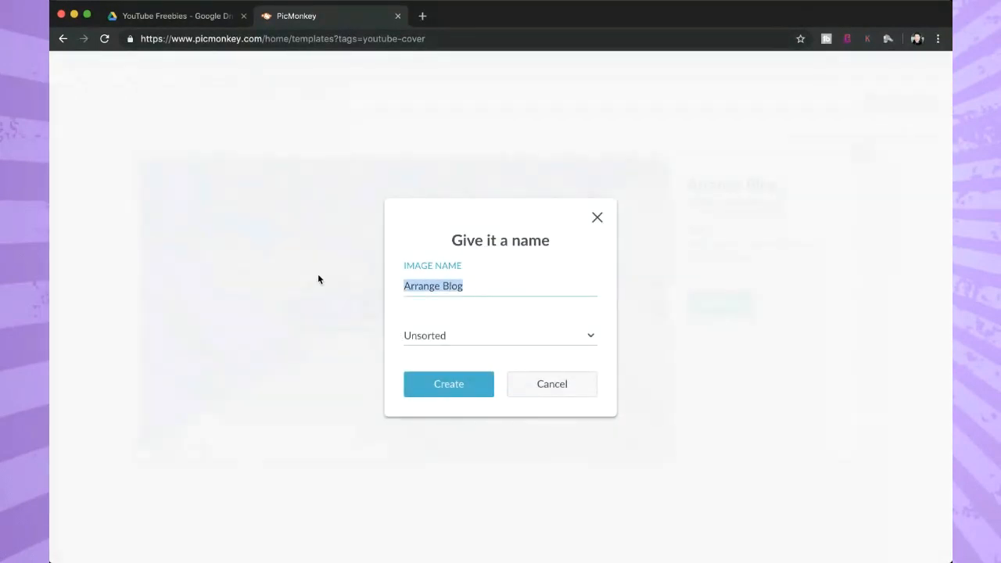
{"action": "type", "text": "Test Bnn"}
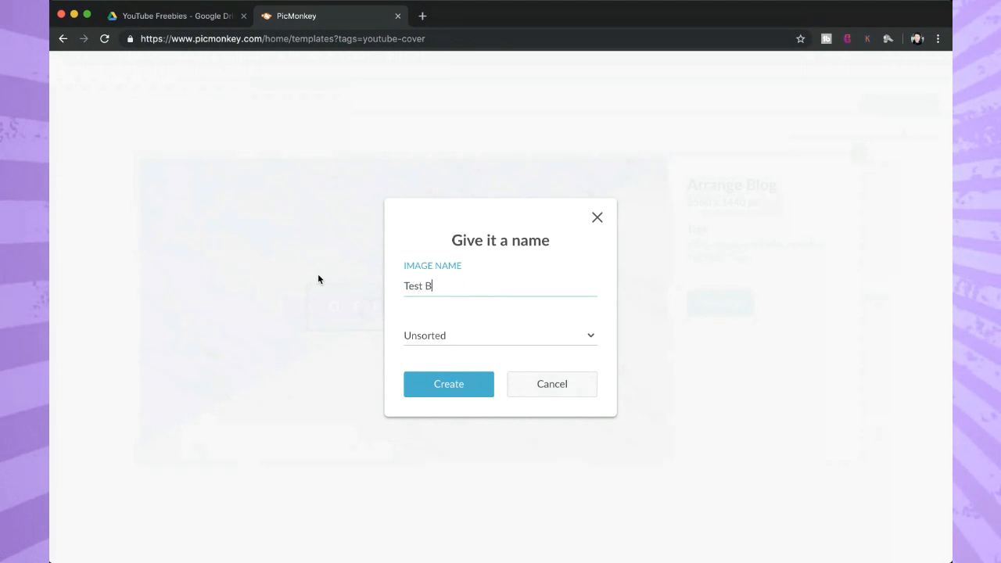
{"action": "key", "text": "BackSpace"}
{"action": "key", "text": "BackSpace"}
{"action": "type", "text": "anner for YouTube"}
{"action": "left_click", "coordinate": [453, 383]}
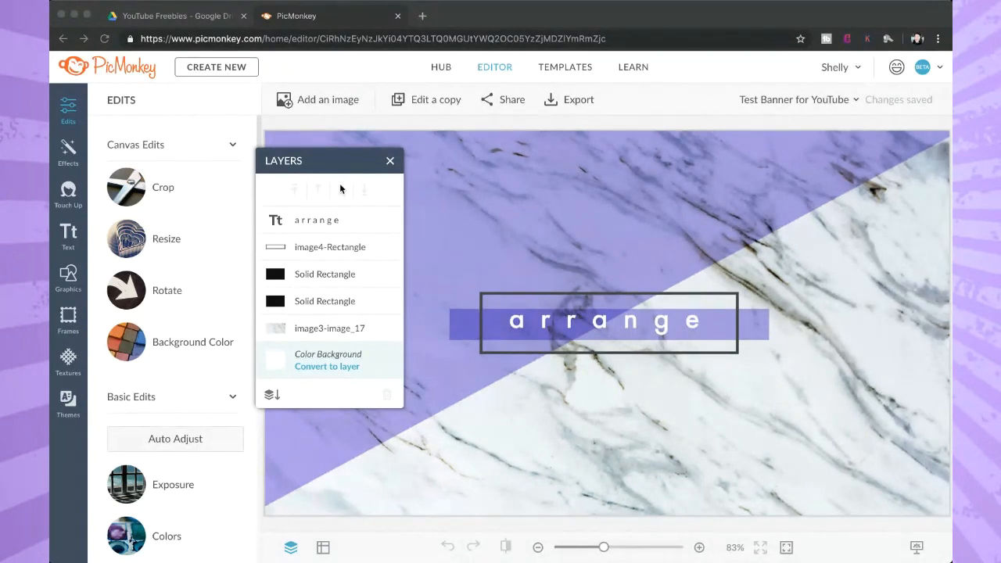
Add YouTube Cover Guidelines.png from the Hub's recent images as a graphic over the banner.
{"action": "left_click", "coordinate": [339, 134]}
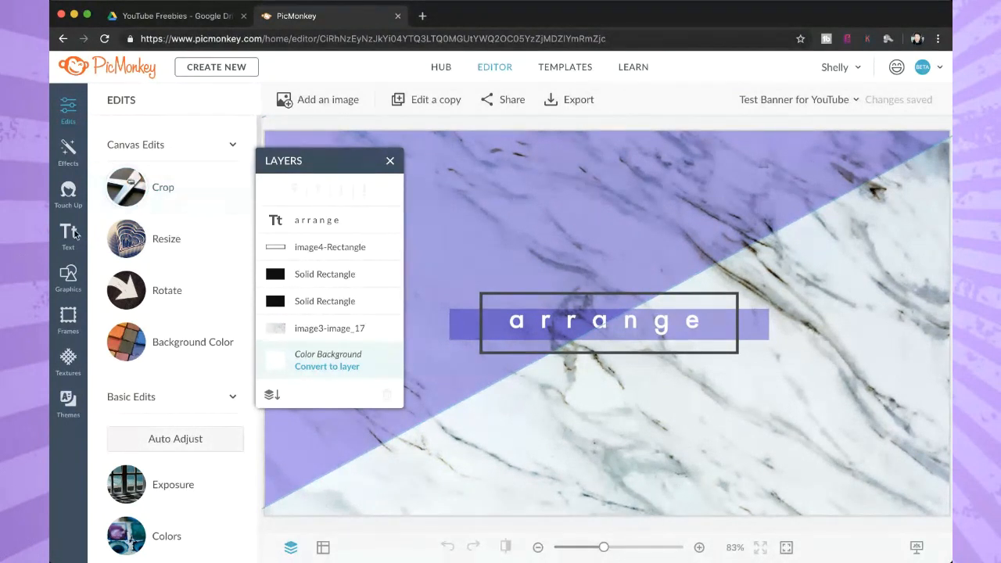
{"action": "left_click", "coordinate": [70, 276]}
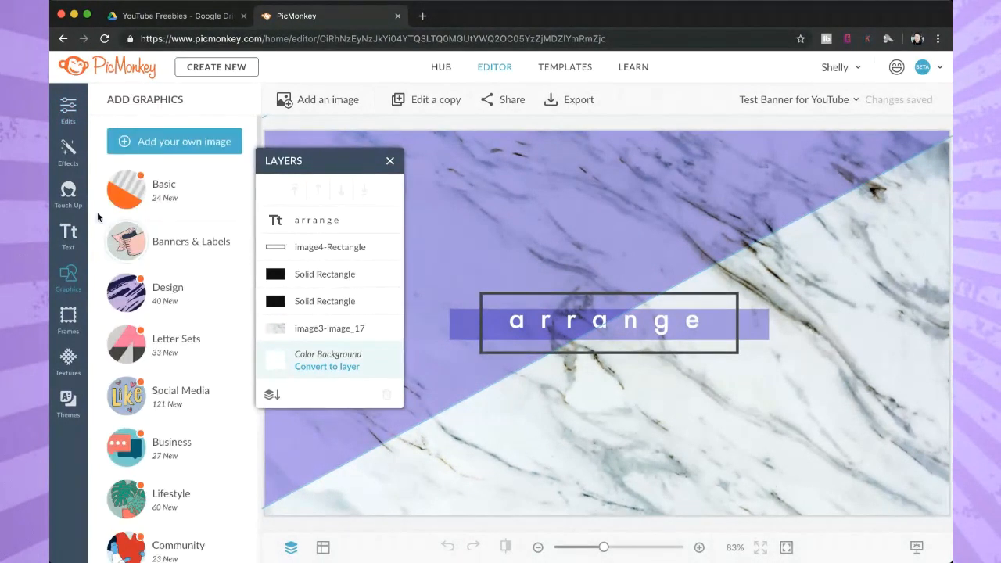
{"action": "left_click", "coordinate": [191, 141]}
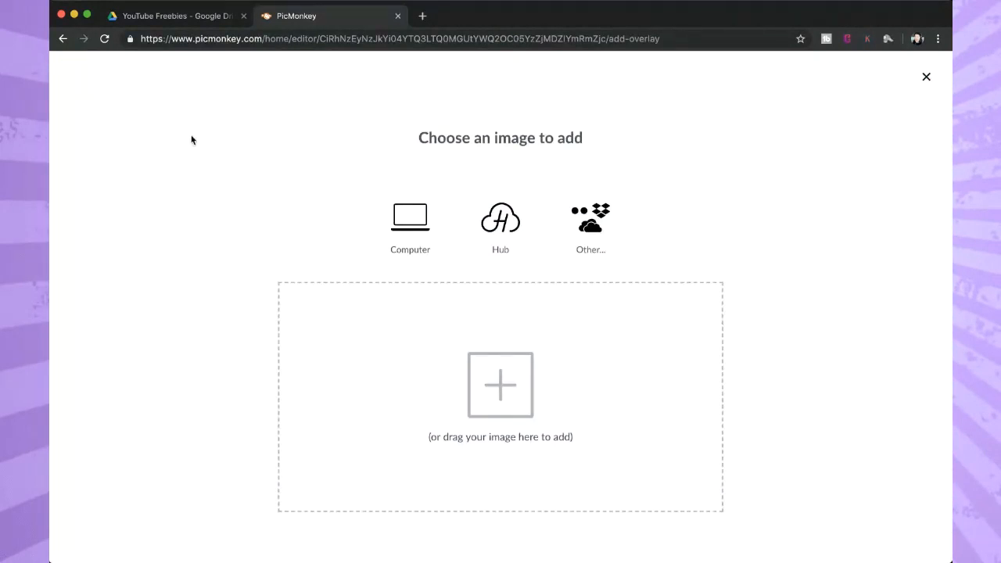
{"action": "left_click", "coordinate": [503, 223]}
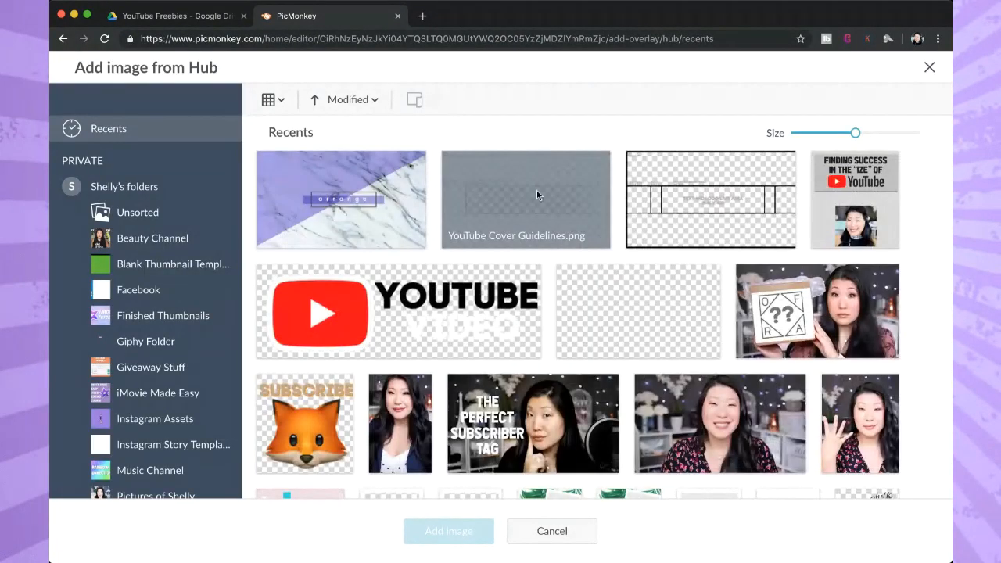
{"action": "left_click", "coordinate": [515, 180]}
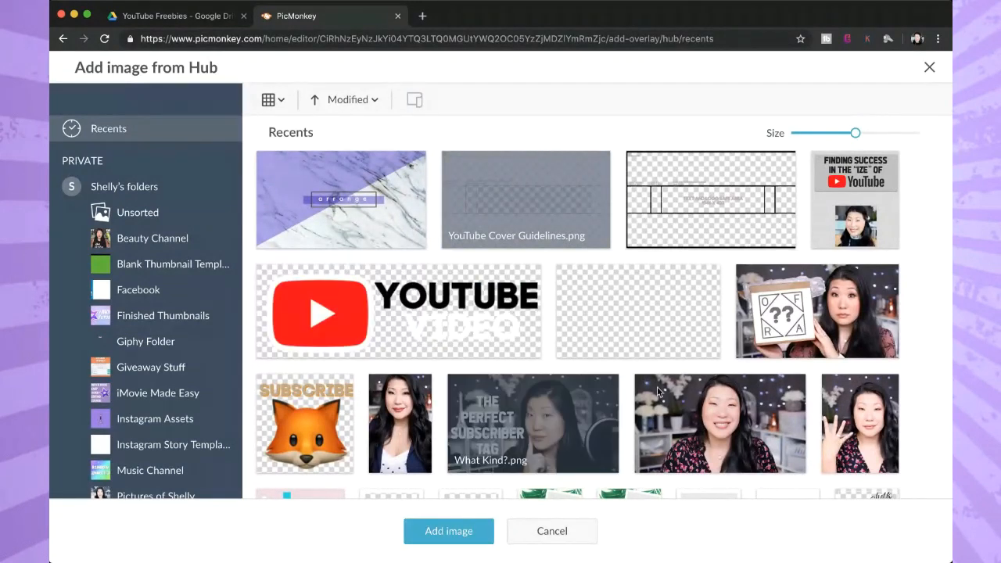
{"action": "double_click", "coordinate": [532, 199]}
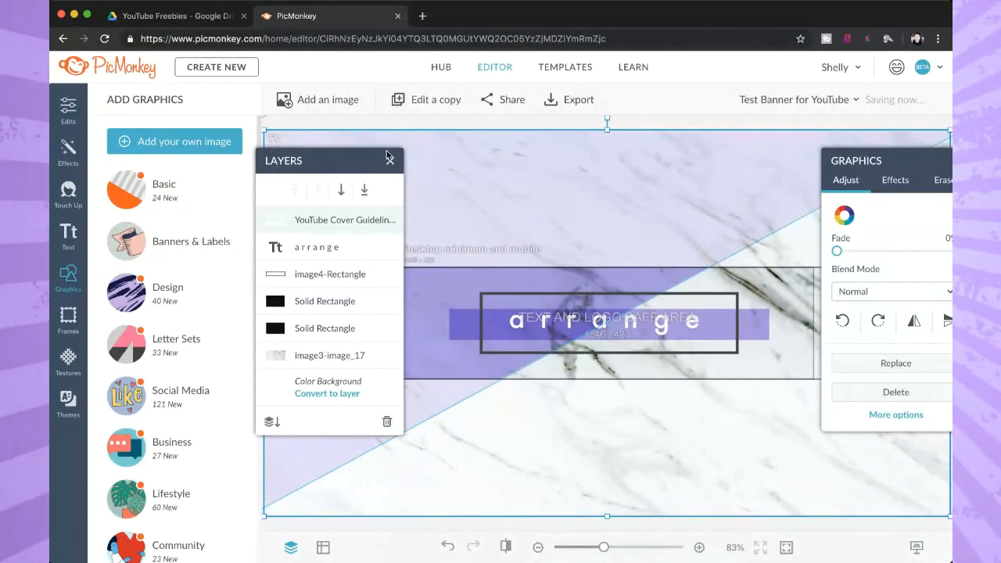
Move the Layers and Graphics palettes off the canvas so the guidelines overlay is unobstructed.
{"action": "left_click_drag", "start_coordinate": [352, 169], "coordinate": [202, 179]}
{"action": "left_click_drag", "start_coordinate": [907, 163], "coordinate": [163, 100]}
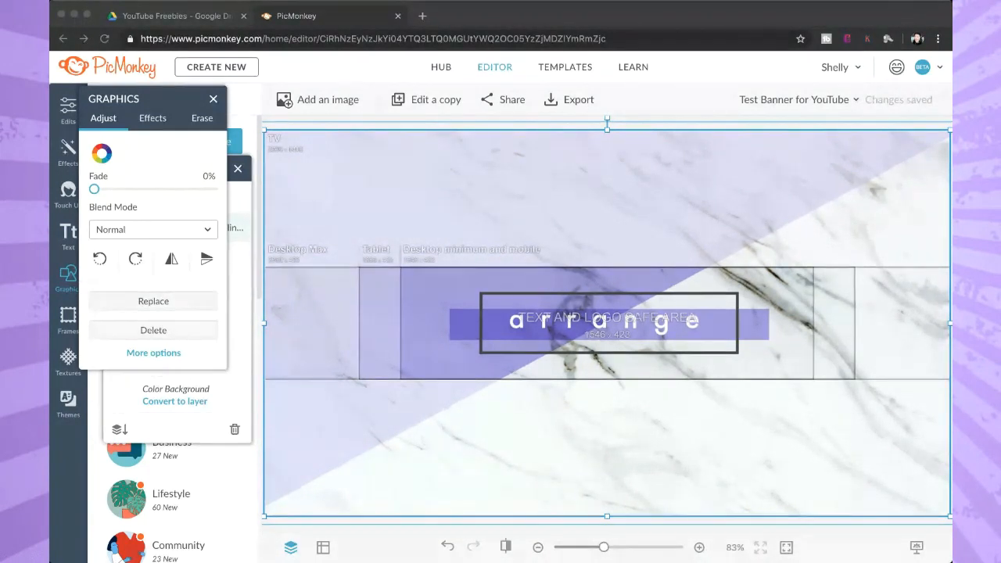
{"action": "left_click", "coordinate": [365, 166]}
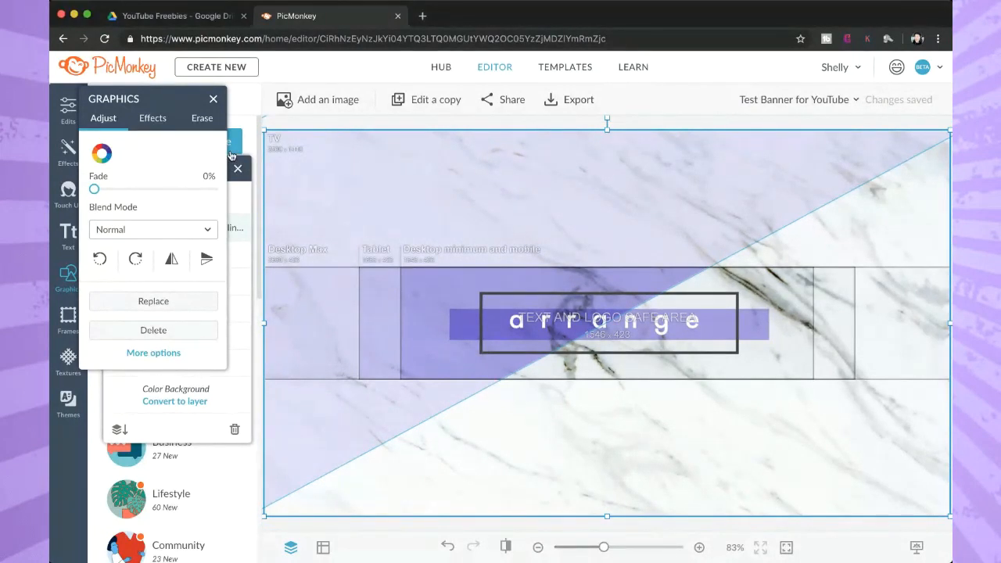
{"action": "left_click_drag", "start_coordinate": [181, 102], "coordinate": [177, 254]}
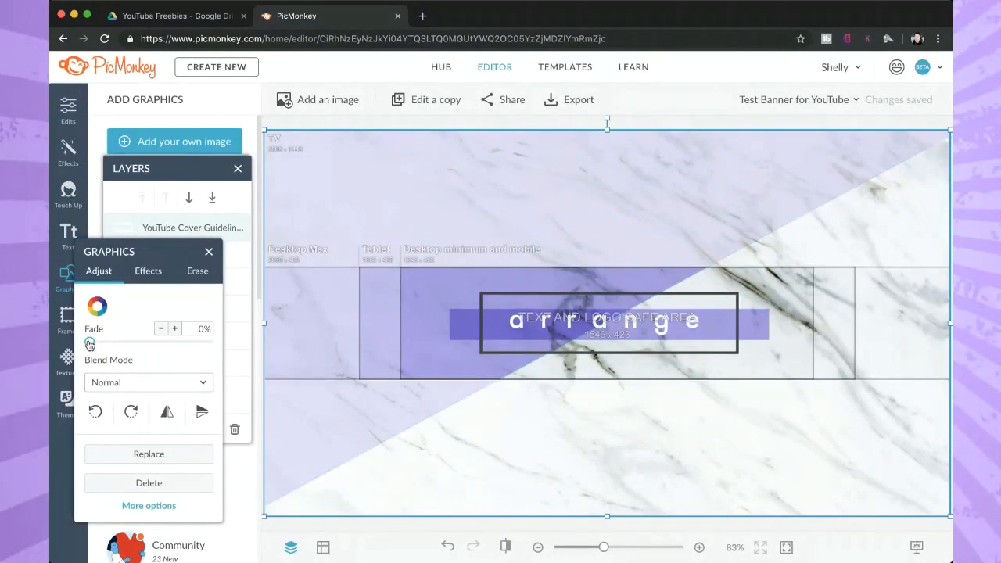
Fade the guidelines overlay to 100% and bring it back to 0%.
{"action": "left_click_drag", "start_coordinate": [90, 344], "coordinate": [228, 351]}
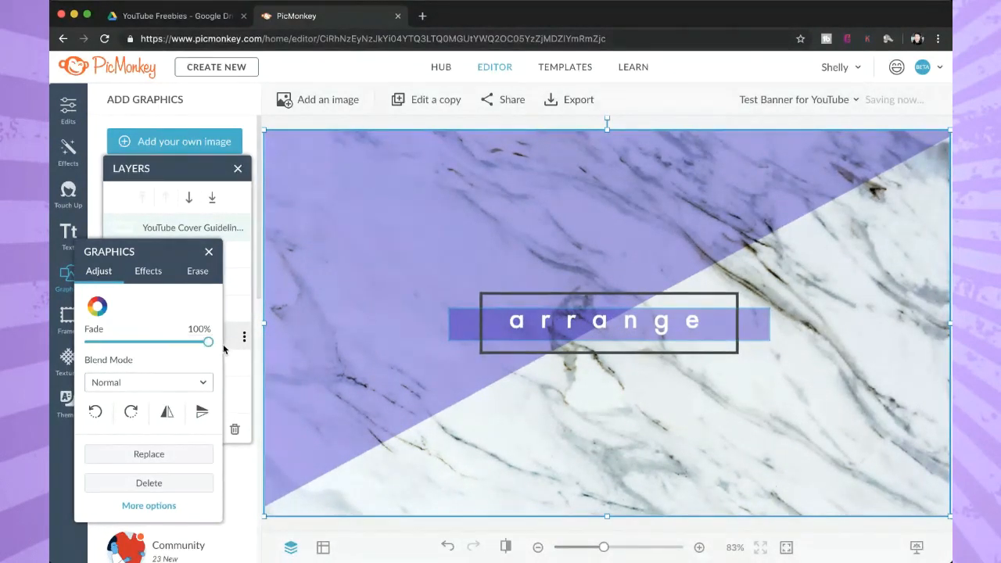
{"action": "left_click_drag", "start_coordinate": [159, 253], "coordinate": [208, 231]}
{"action": "left_click_drag", "start_coordinate": [257, 320], "coordinate": [129, 322]}
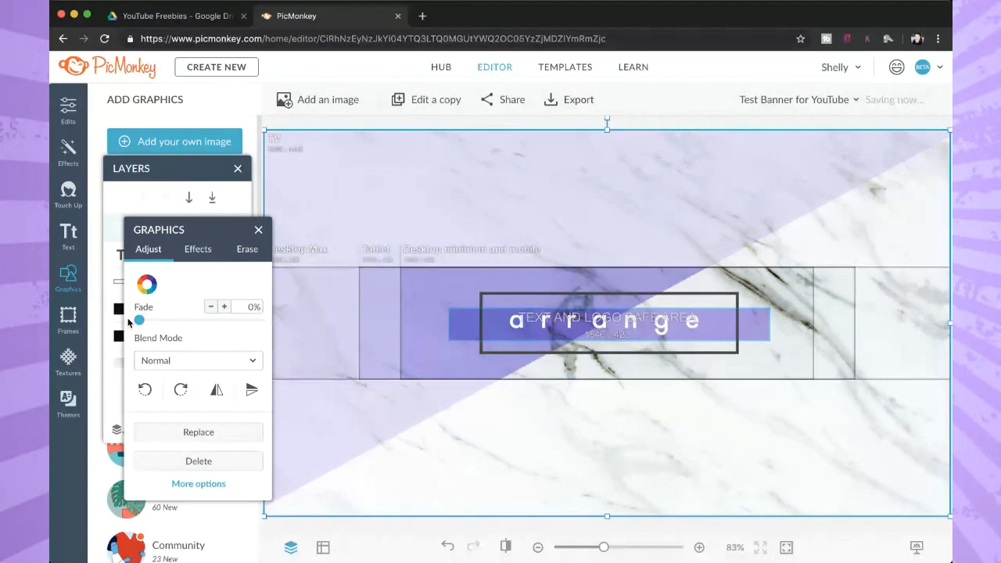
{"action": "mouse_move", "coordinate": [135, 321]}
{"action": "left_mouse_down"}
{"action": "mouse_move", "coordinate": [273, 319]}
{"action": "mouse_move", "coordinate": [135, 321]}
{"action": "left_mouse_up"}
Rearrange the palettes and delete the lower Solid Rectangle layer, the purple bar behind the word "arrange".
{"action": "left_click_drag", "start_coordinate": [210, 237], "coordinate": [86, 305]}
{"action": "left_click", "coordinate": [199, 169]}
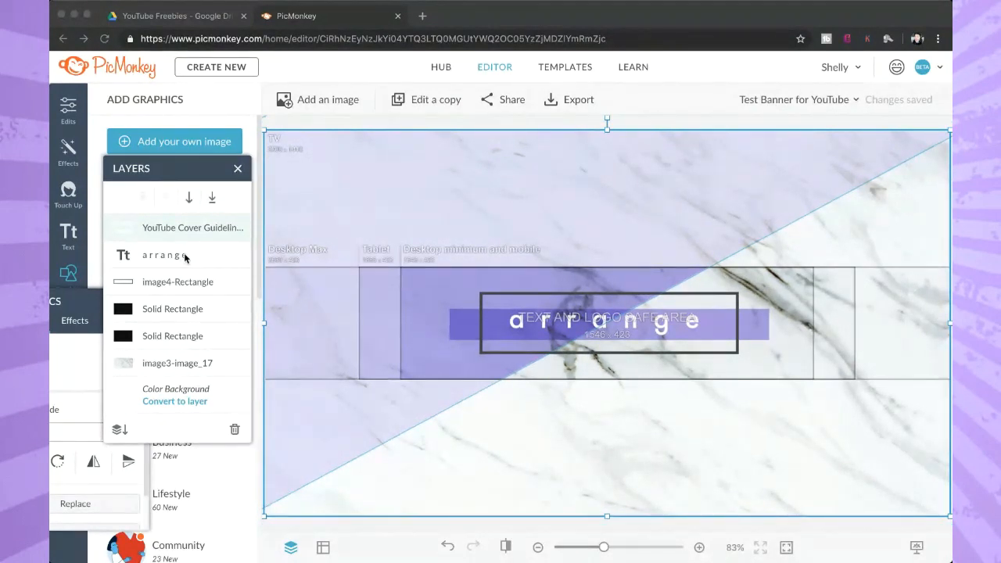
{"action": "left_click", "coordinate": [199, 392]}
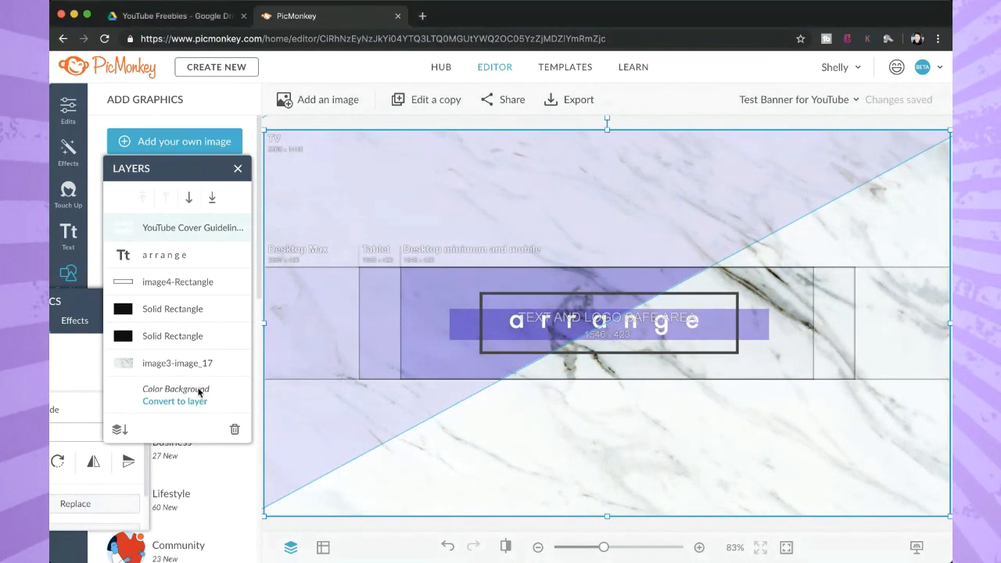
{"action": "left_click", "coordinate": [198, 337]}
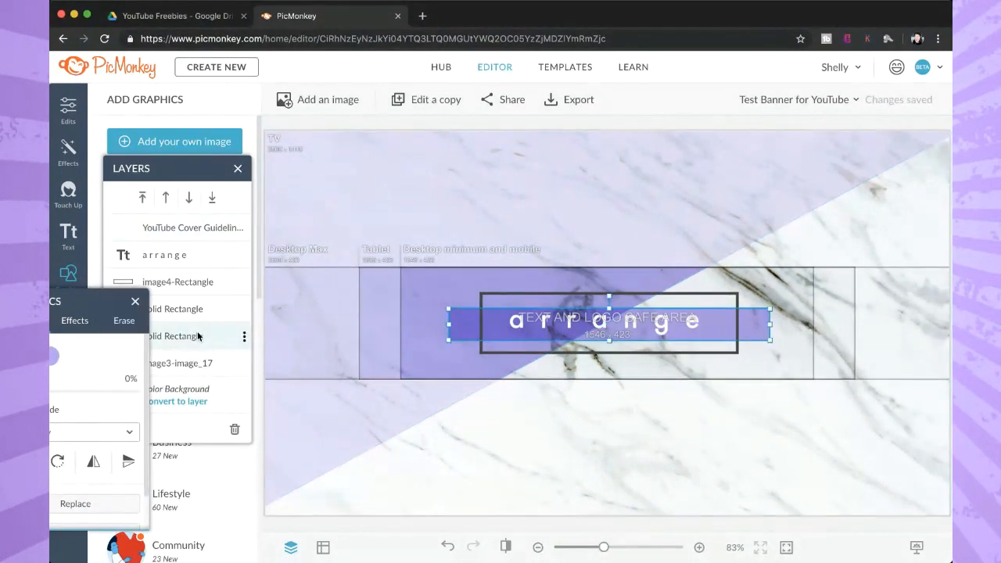
{"action": "left_click_drag", "start_coordinate": [104, 303], "coordinate": [365, 186]}
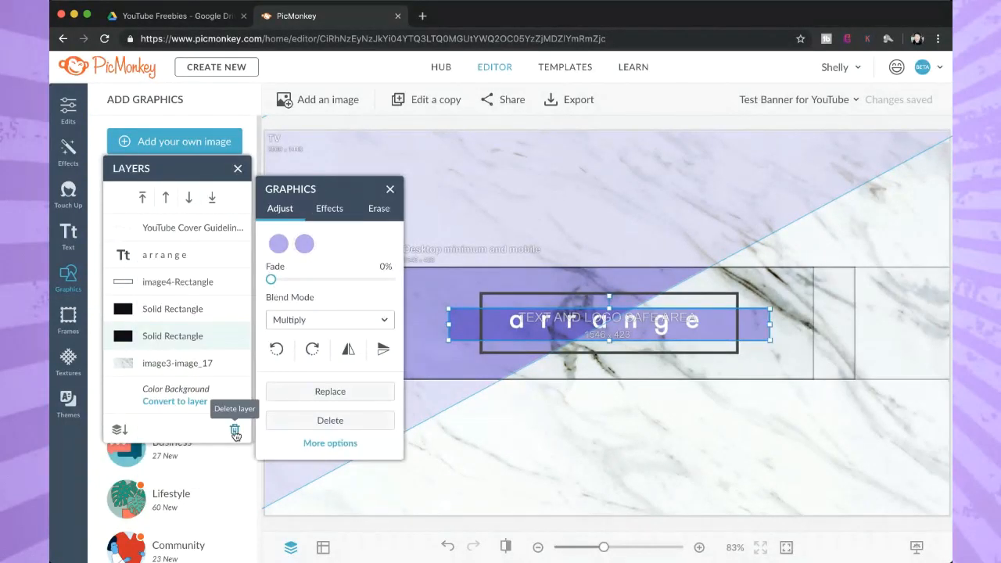
{"action": "left_click", "coordinate": [235, 432]}
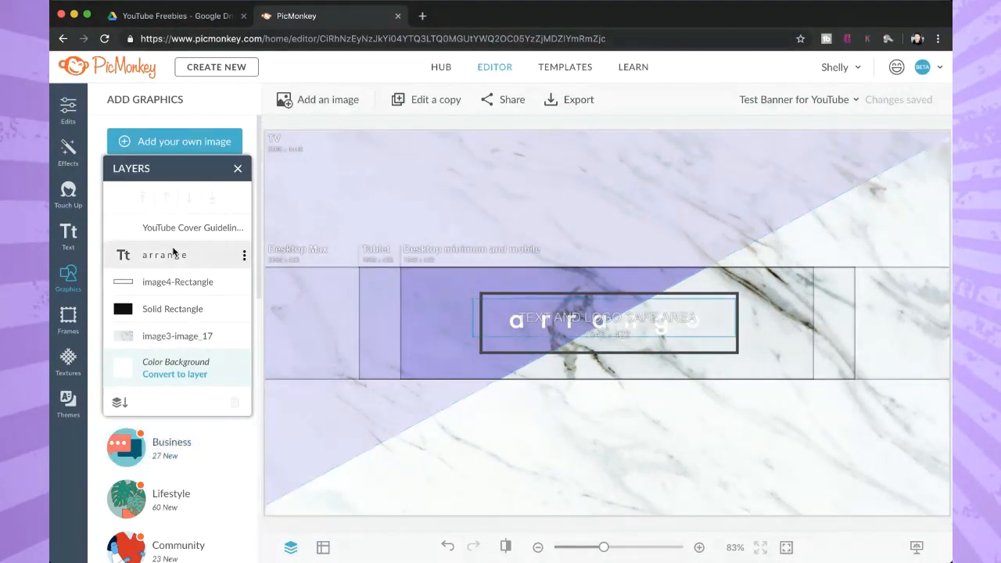
Set the fade of the YouTube Cover Guidelines layer to 100% and close its graphics settings.
{"action": "left_click", "coordinate": [145, 228]}
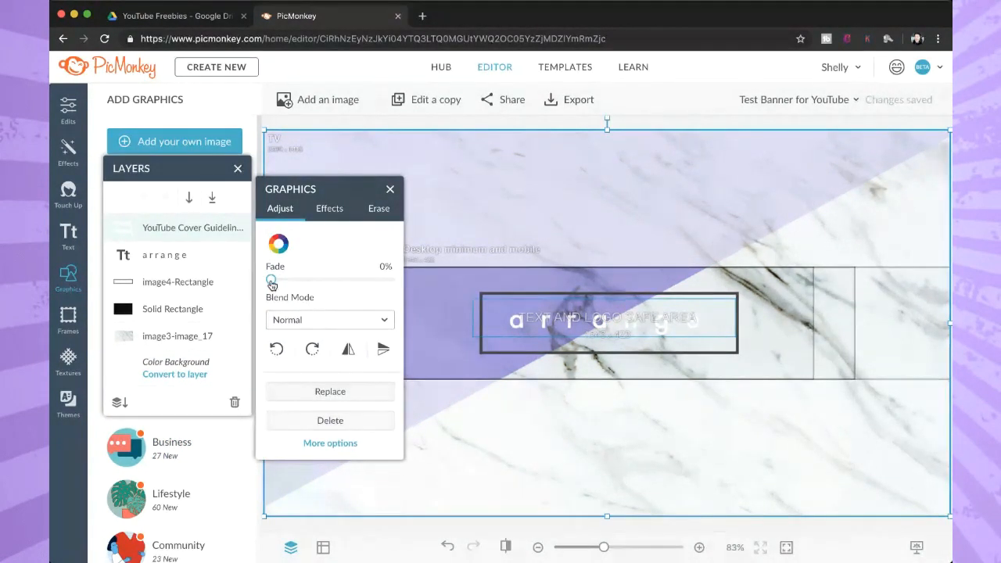
{"action": "left_click_drag", "start_coordinate": [270, 280], "coordinate": [413, 279]}
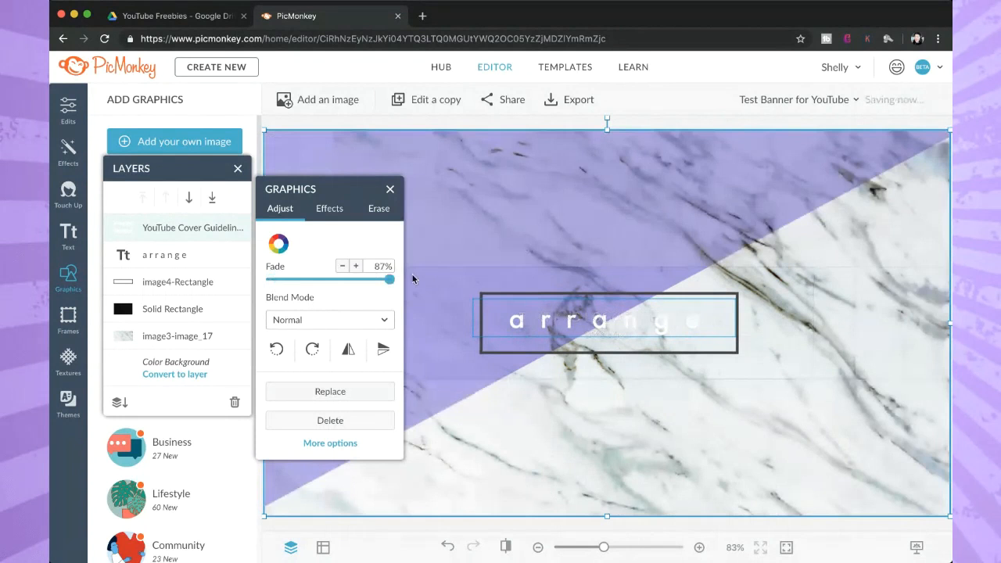
{"action": "left_click", "coordinate": [389, 189]}
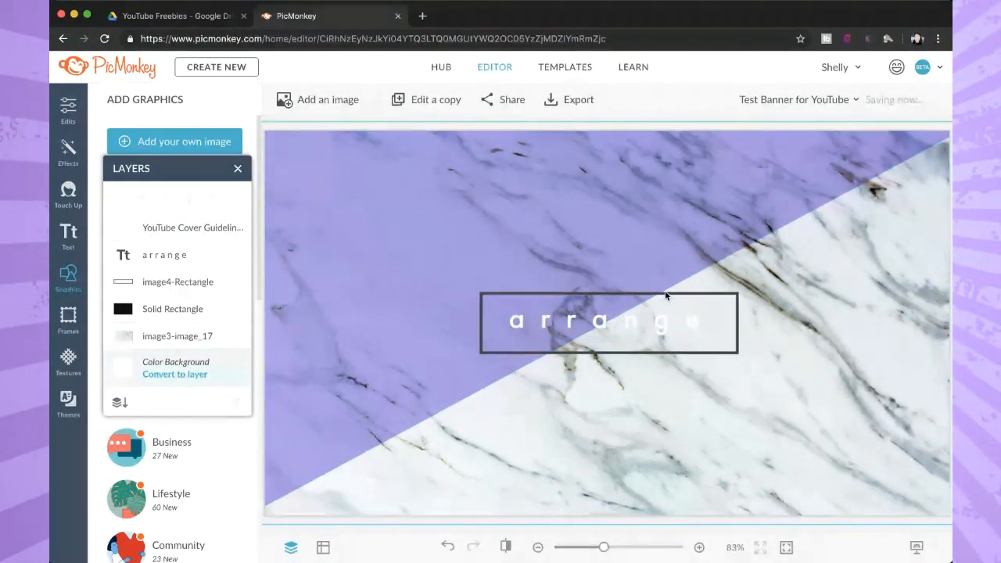
Look at the sharing settings of YouTube Channel Art Guidelines.png in Google Drive and return to the PicMonkey banner.
{"action": "left_click", "coordinate": [182, 18]}
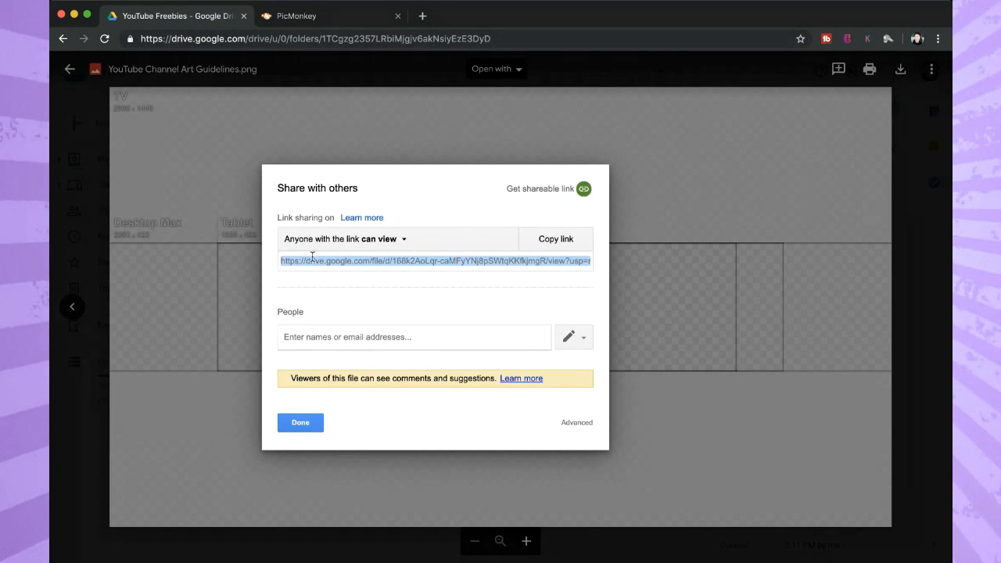
{"action": "left_click", "coordinate": [336, 15]}
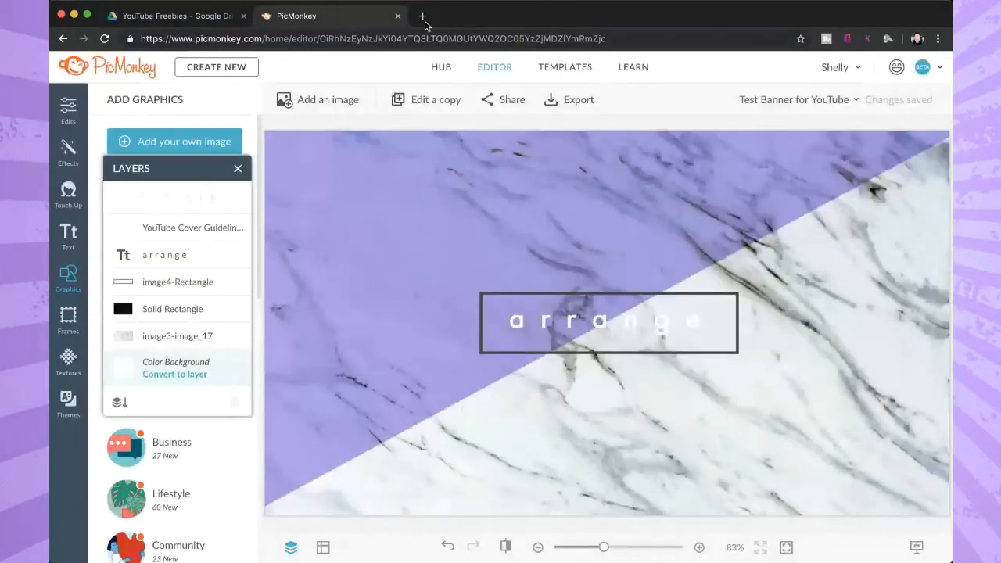